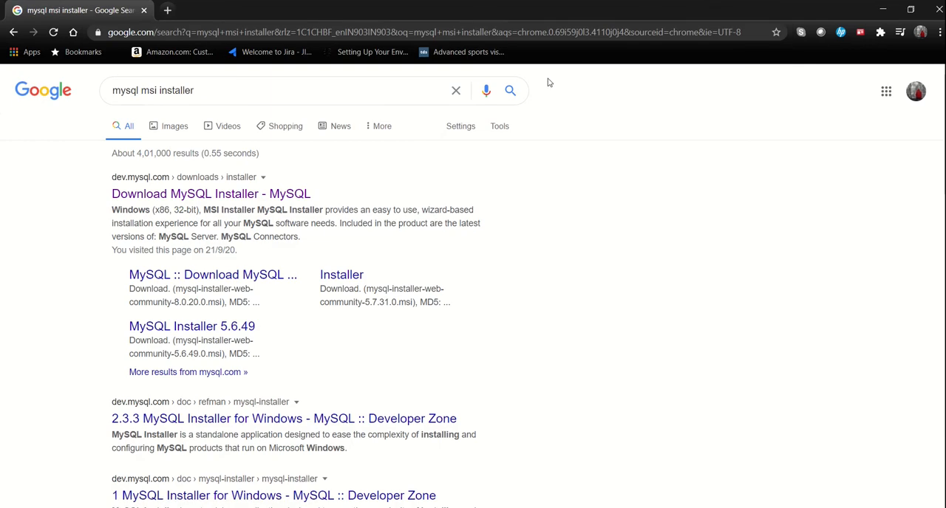
Step: From the MySQL Installer result, download the Microsoft Windows installer mysql-installer-web-community-8.0.21.0.msi, keep the file and launch it
click(252, 194)
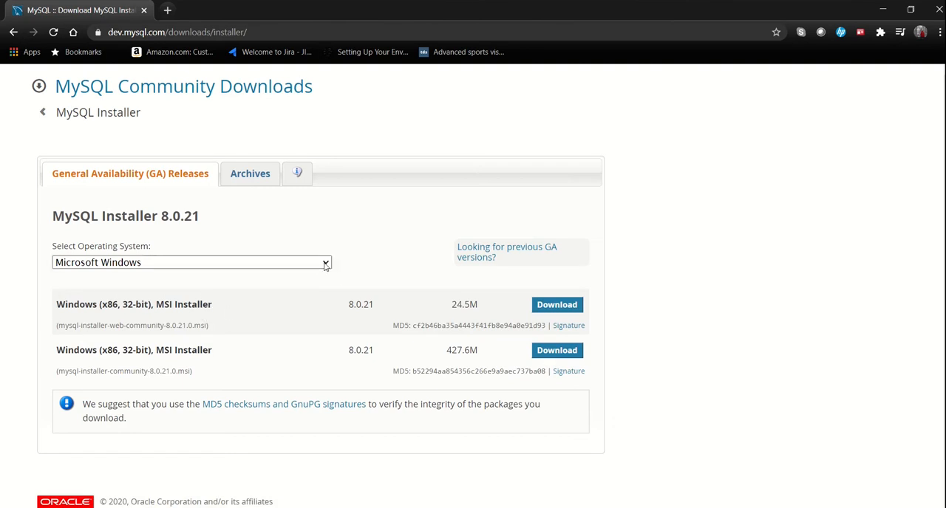
click(186, 264)
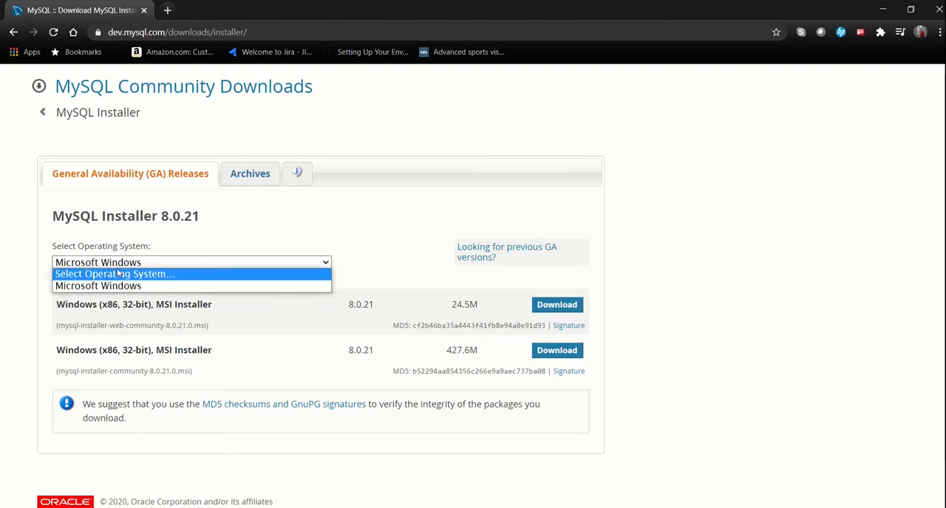
click(40, 302)
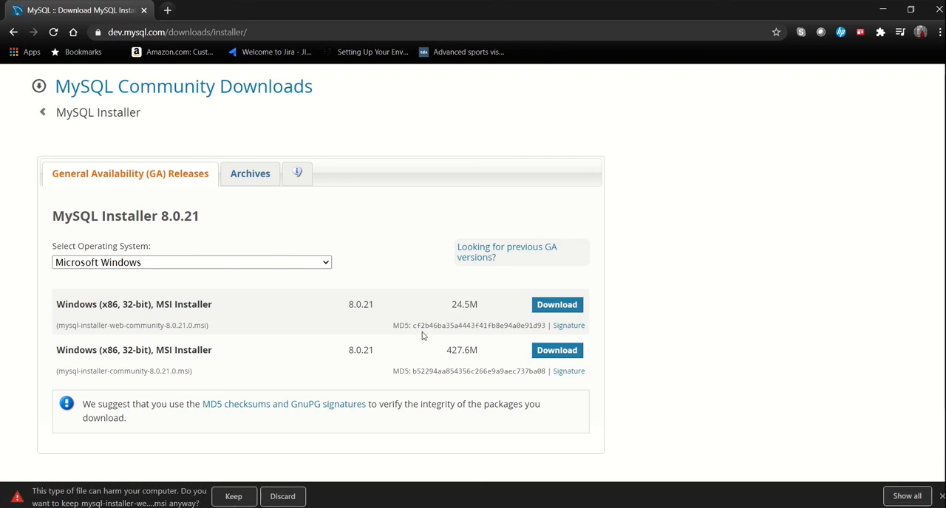
click(232, 498)
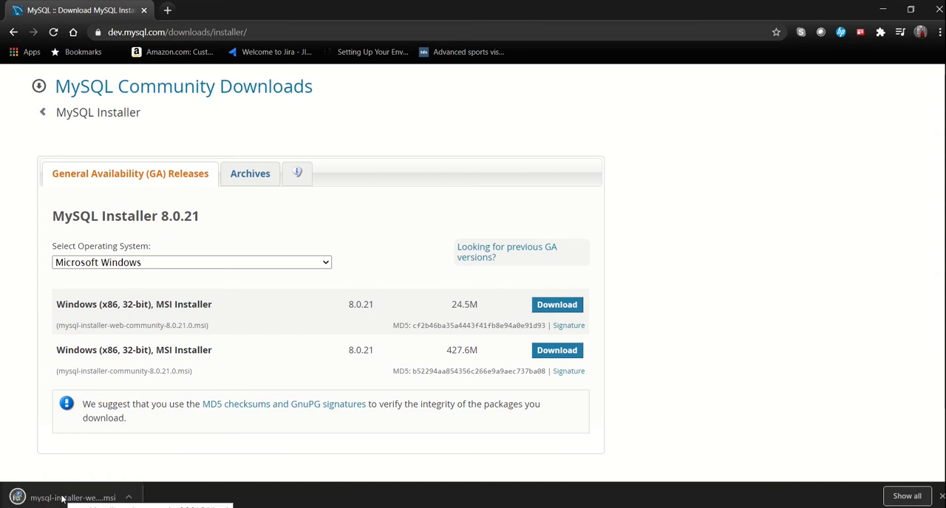
click(63, 500)
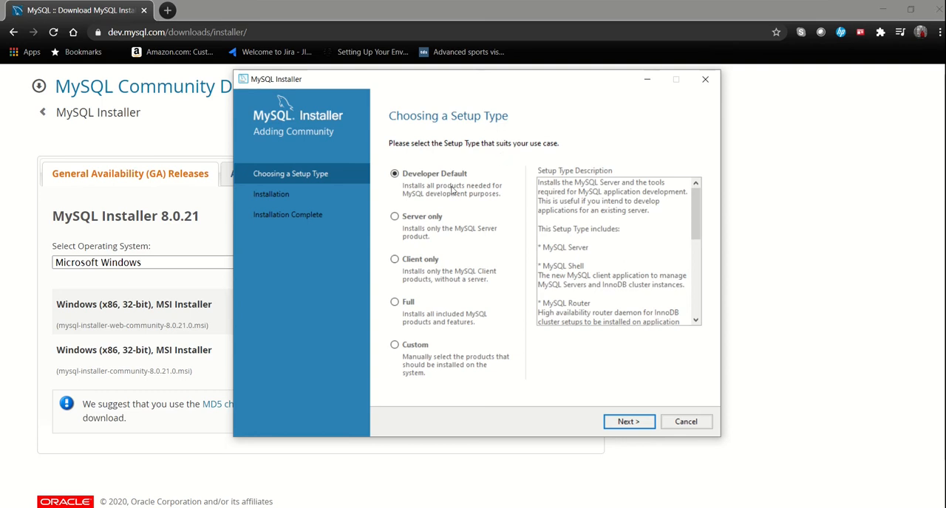
Step: Read through the Developer Default setup type description to examine which products it includes
scroll(630, 235, down, 3)
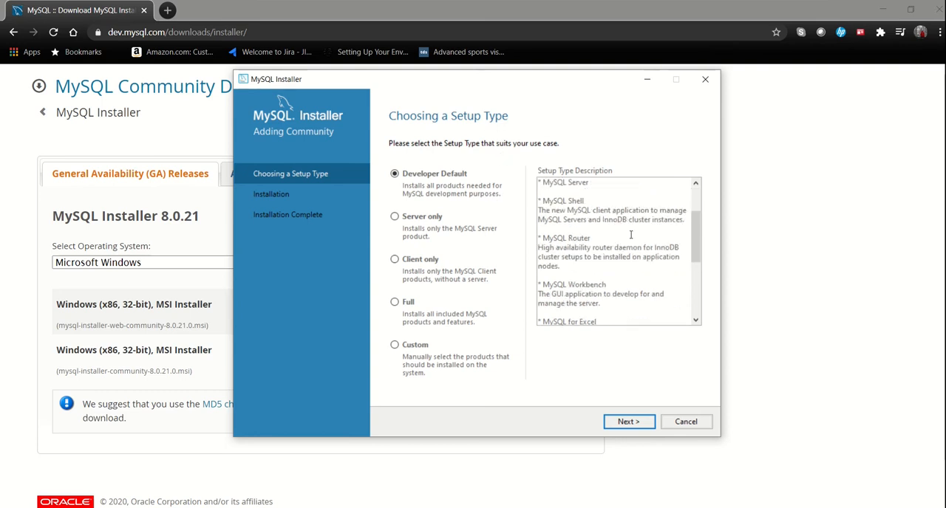
scroll(643, 233, up, 3)
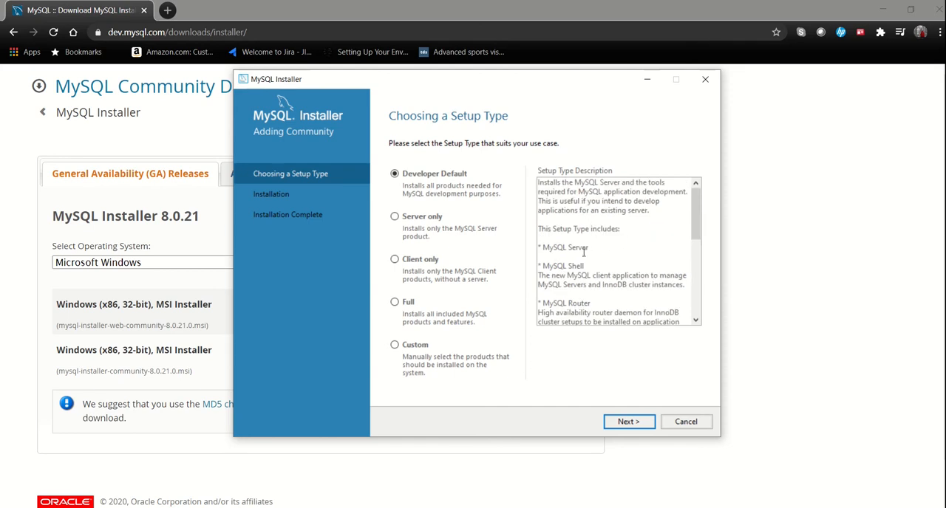
scroll(593, 263, down, 2)
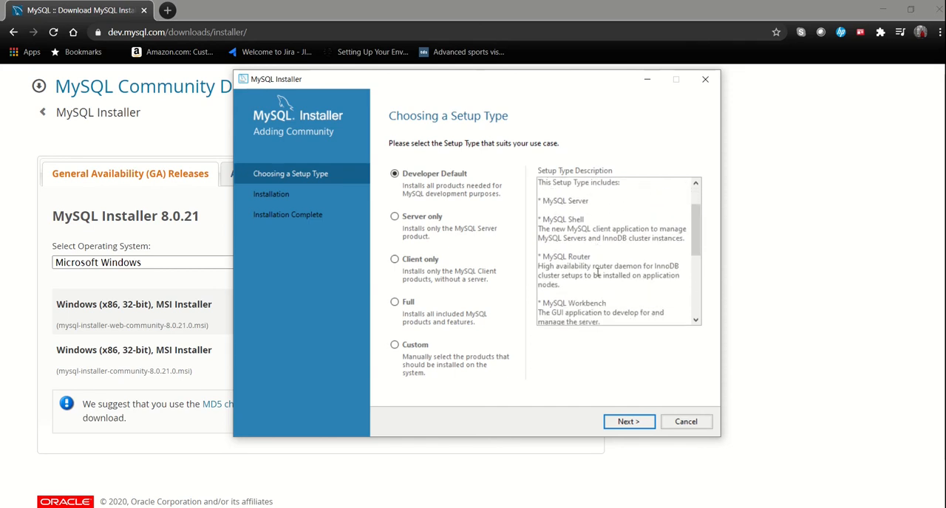
scroll(597, 273, down, 3)
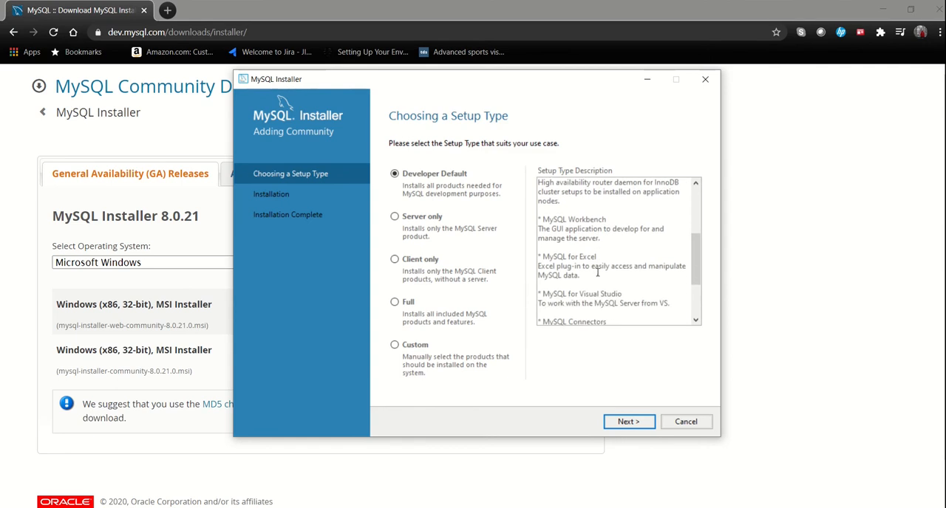
scroll(597, 273, down, 2)
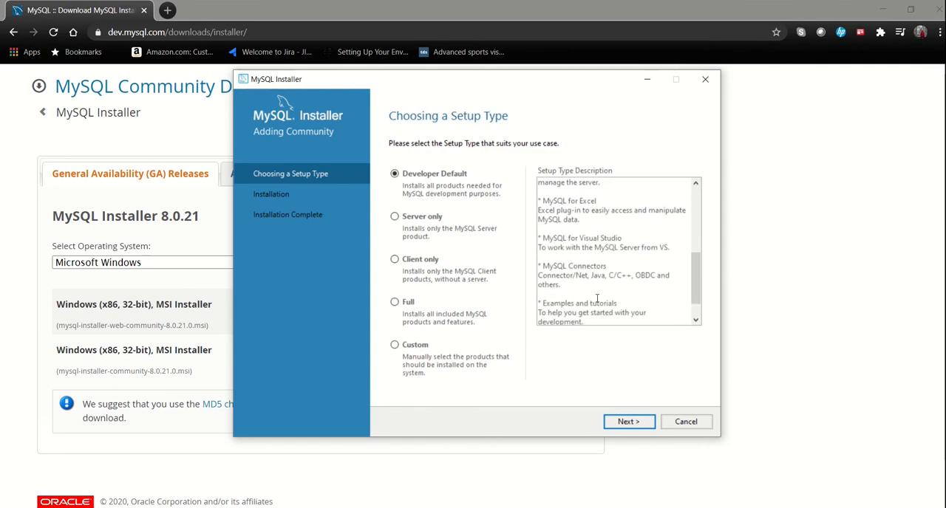
scroll(597, 298, down, 1)
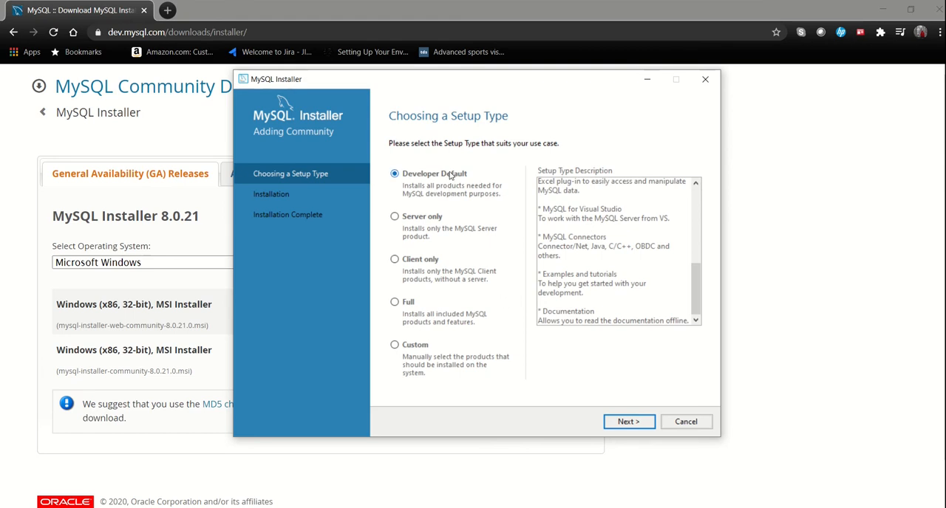
Step: Compare the descriptions of the Server only, Client only and Full setup types
click(399, 220)
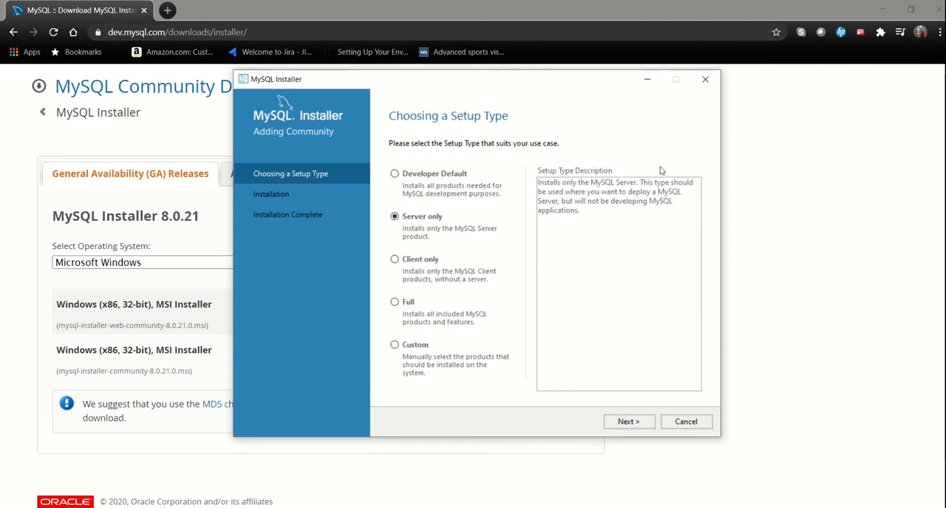
click(396, 261)
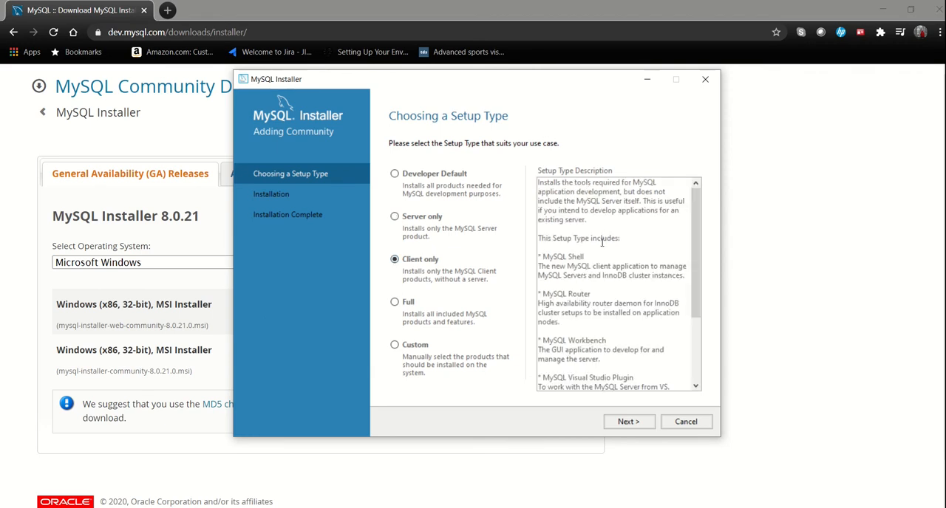
click(395, 303)
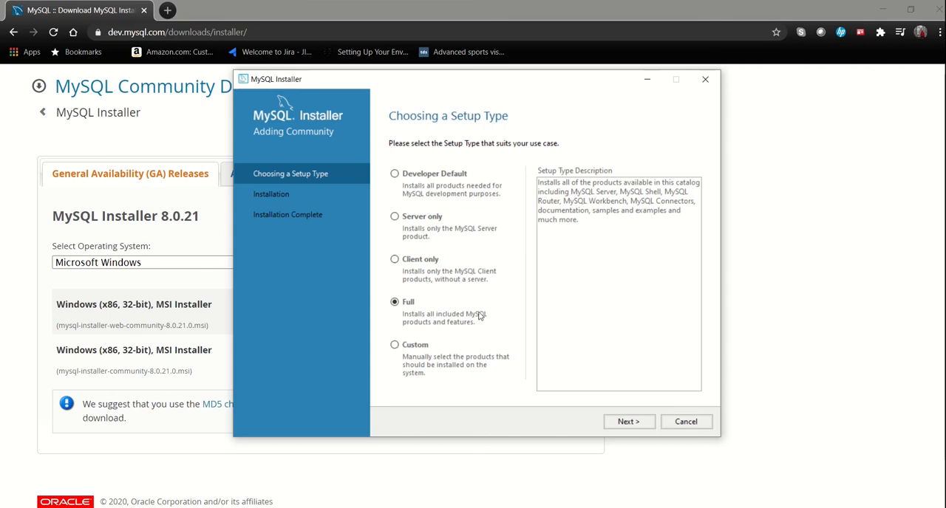
Step: Examine the MySQL Server versions offered under the Custom setup type and return to the setup type choice
click(435, 349)
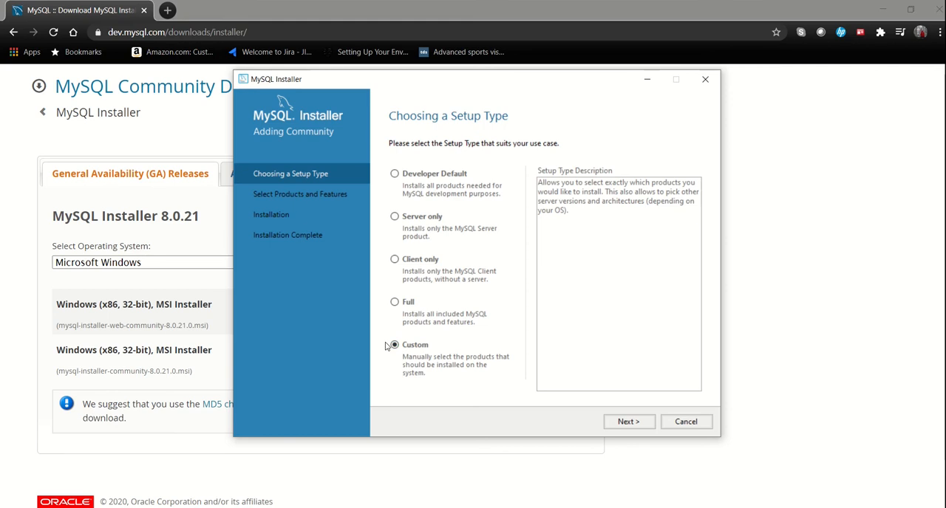
click(628, 421)
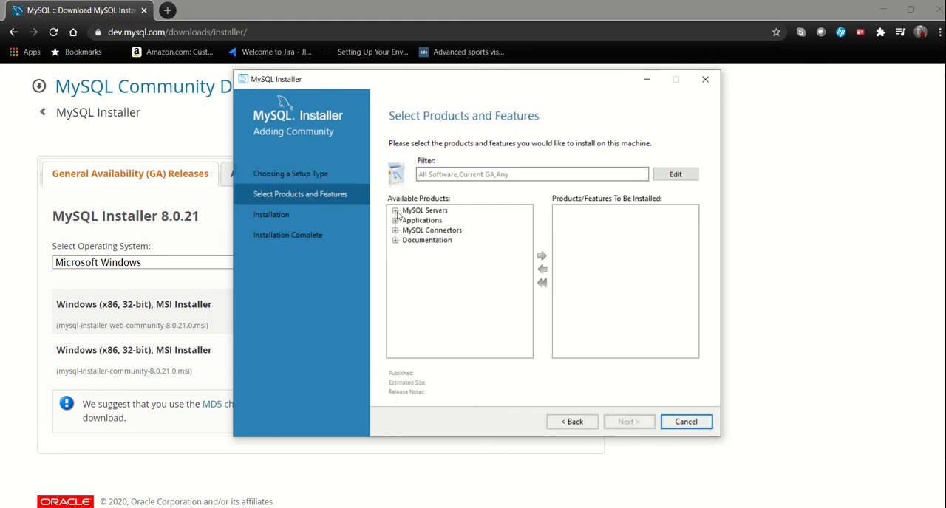
click(395, 211)
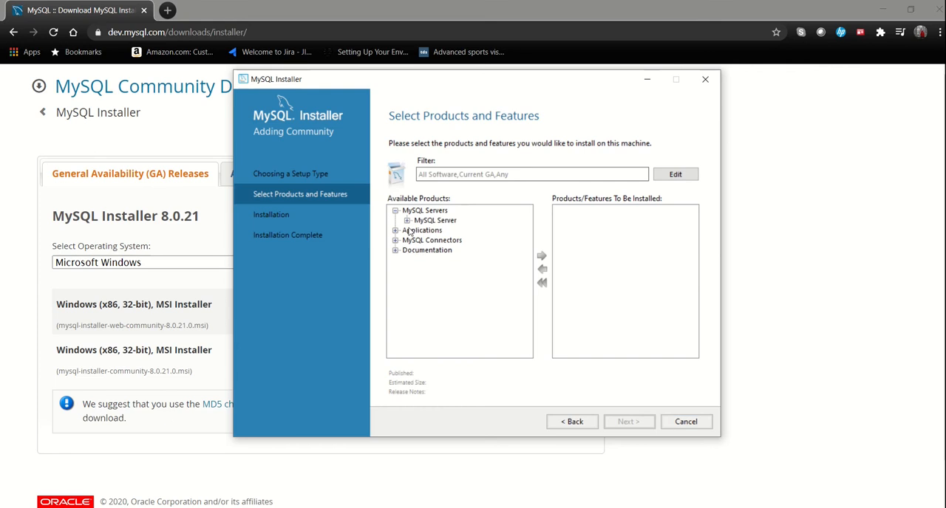
click(408, 220)
click(420, 229)
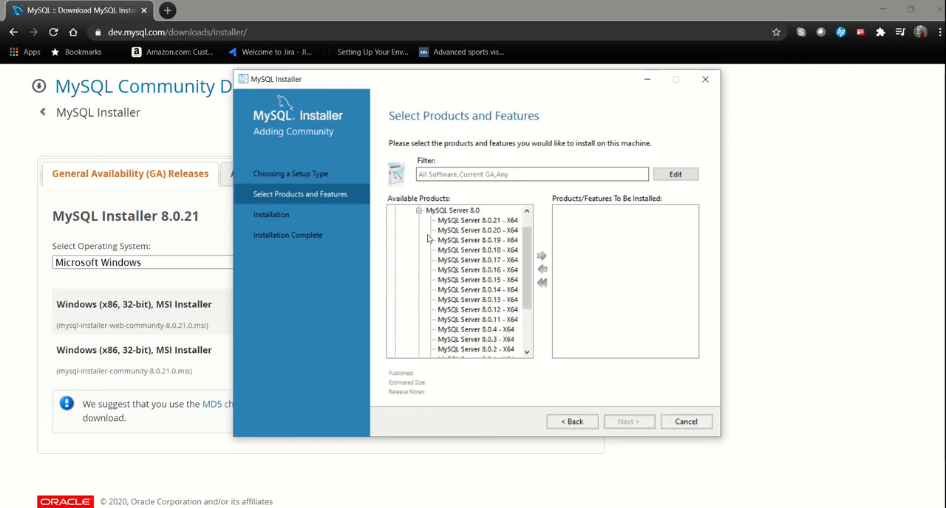
click(419, 210)
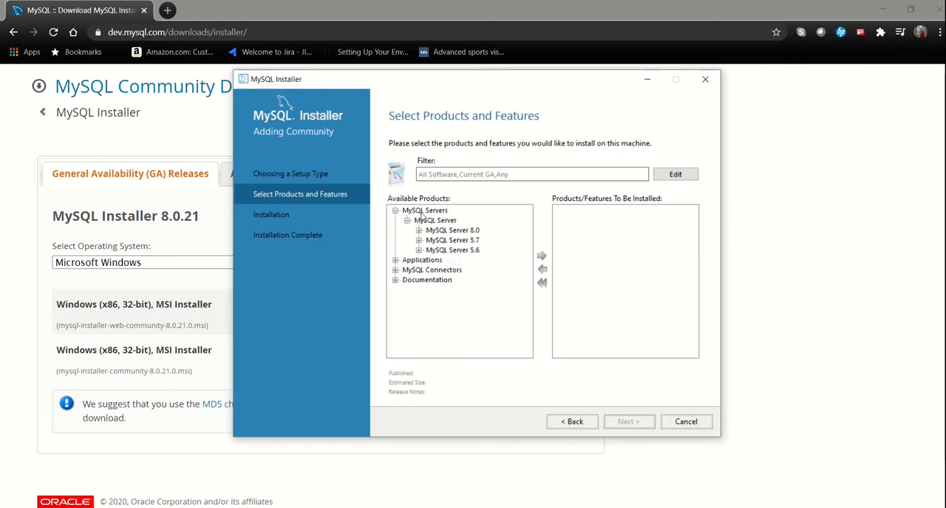
click(573, 421)
Step: Choose the Full setup type and agree to continue without the products whose requirements are not satisfied
click(394, 303)
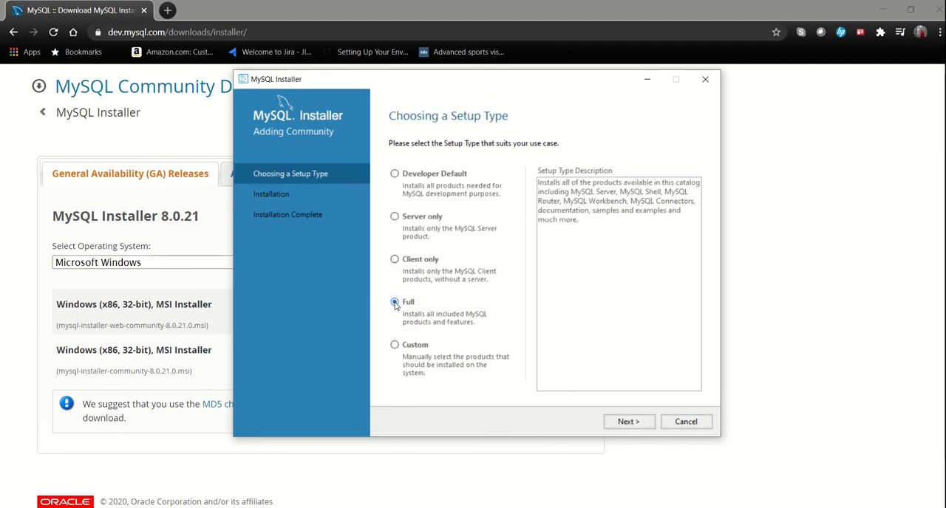
click(628, 422)
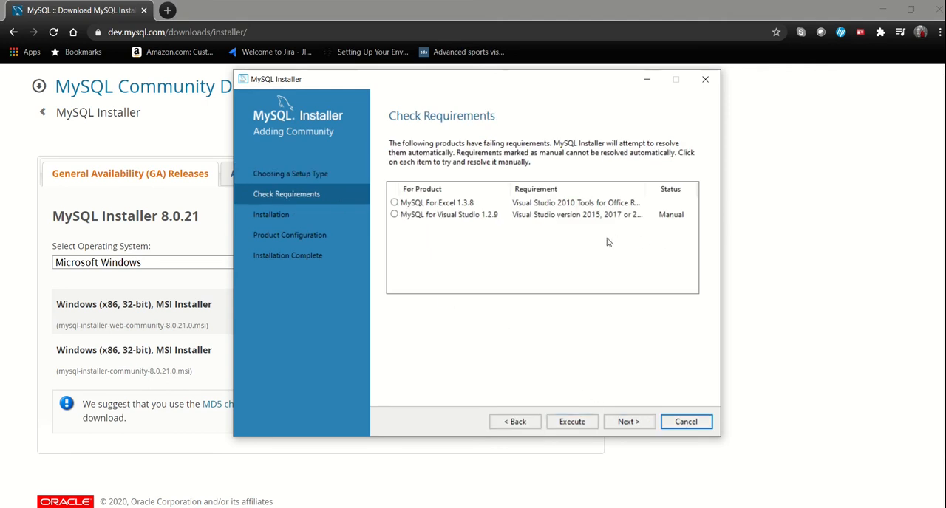
click(466, 215)
click(629, 425)
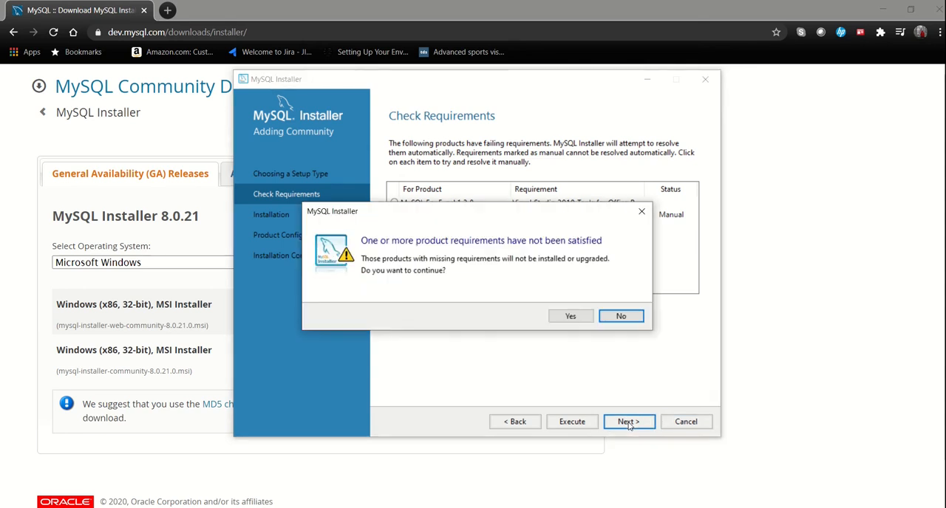
click(570, 318)
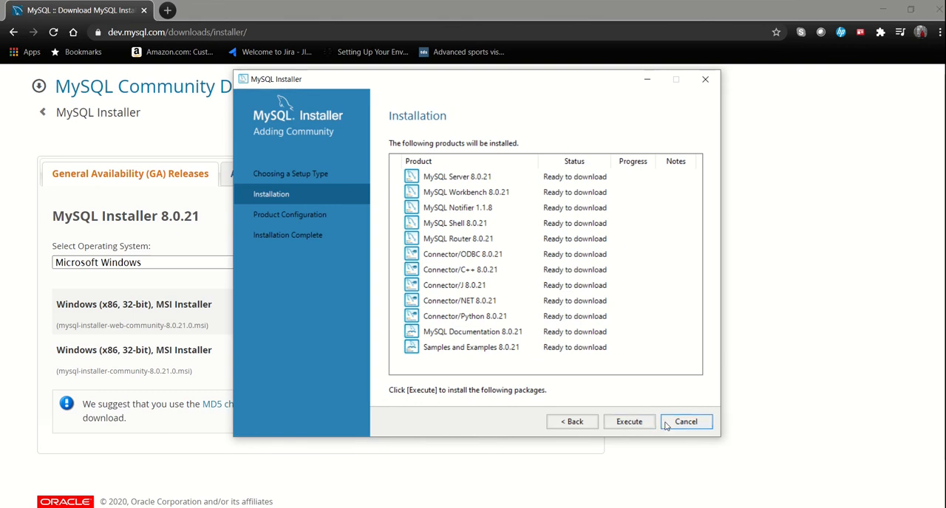
Step: Install all the listed MySQL products and proceed to the MySQL Server configuration
click(624, 424)
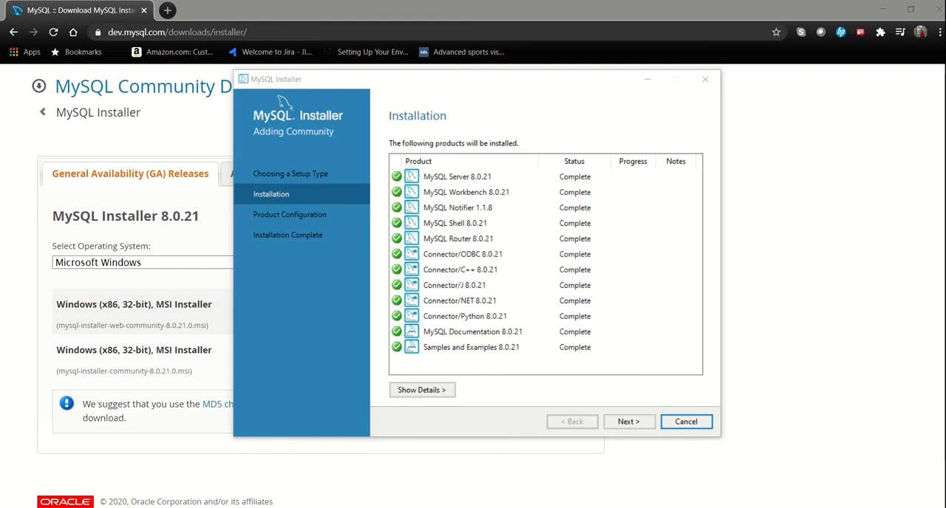
click(630, 423)
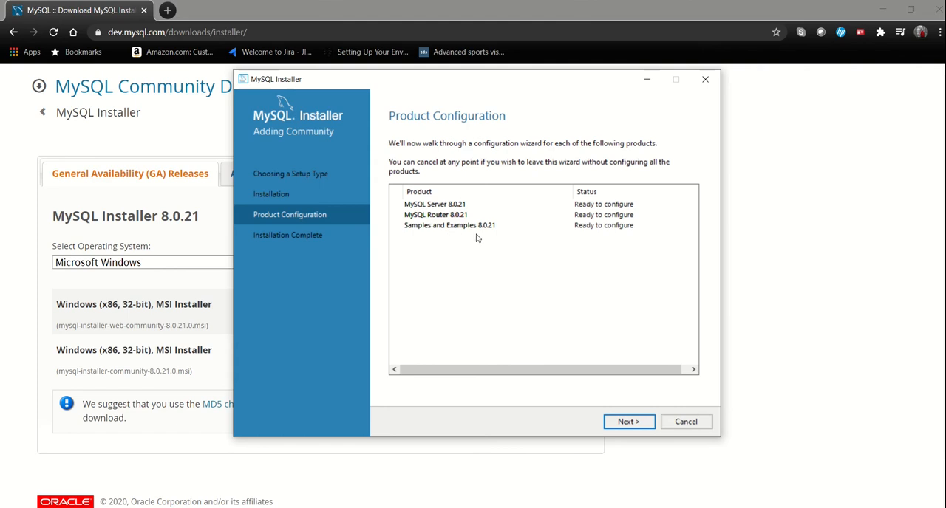
click(629, 422)
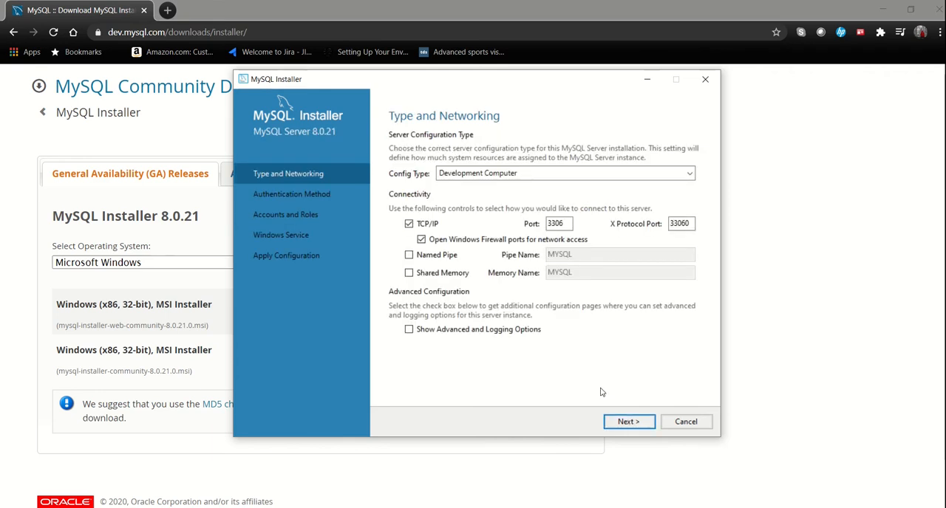
Step: Set the server config type to Development Computer and accept the default connectivity and strong password encryption settings
click(671, 176)
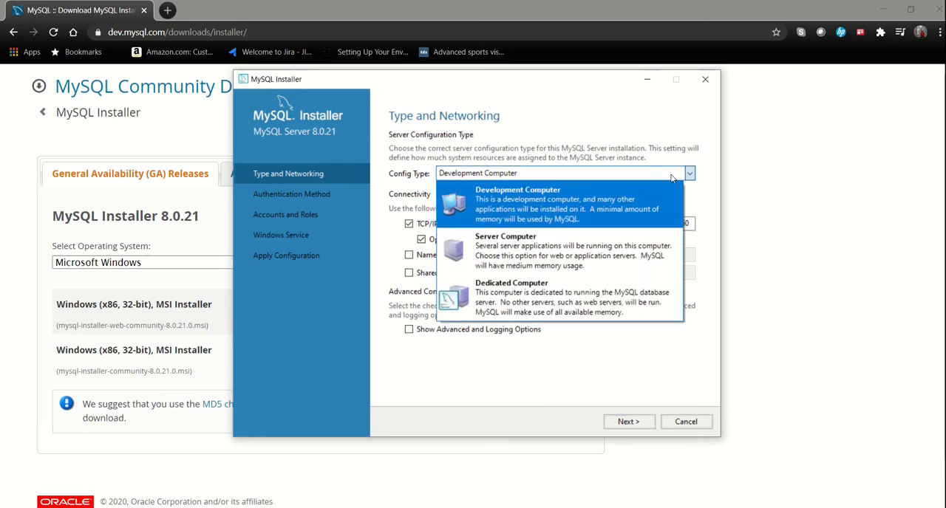
click(534, 201)
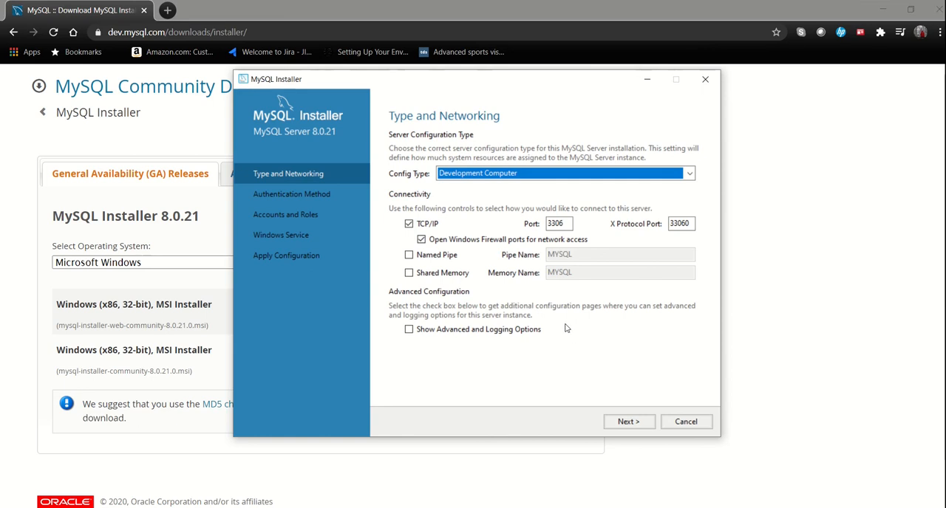
click(628, 422)
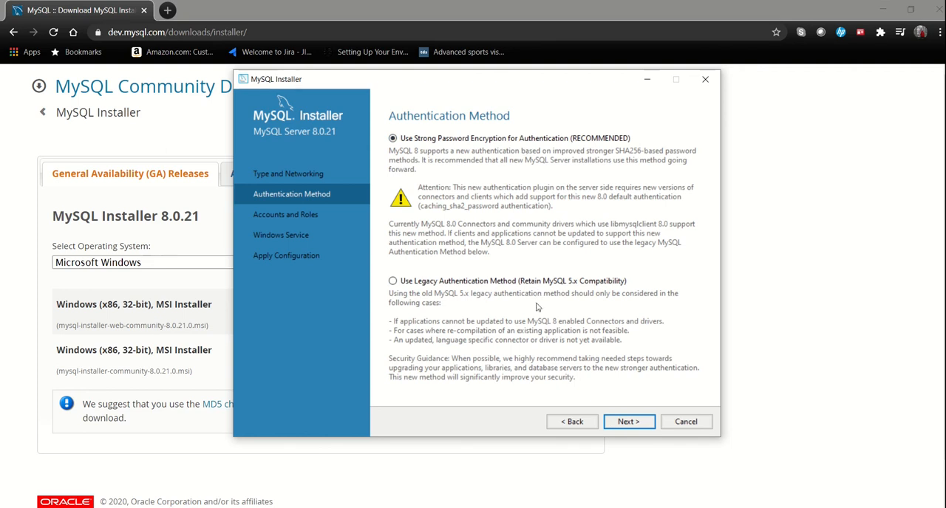
click(638, 422)
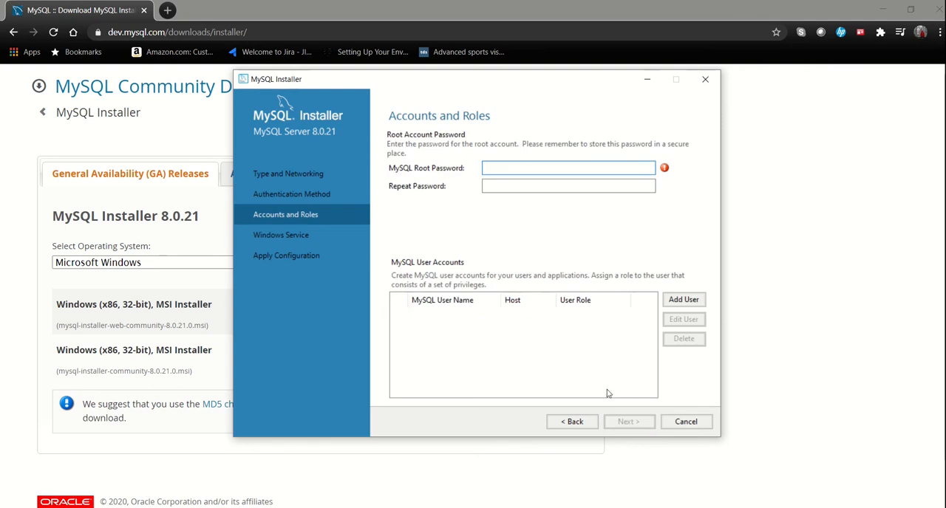
Step: Enter the MySQL root account password and repeat it for confirmation
click(497, 167)
text(••••••••)
key(Tab)
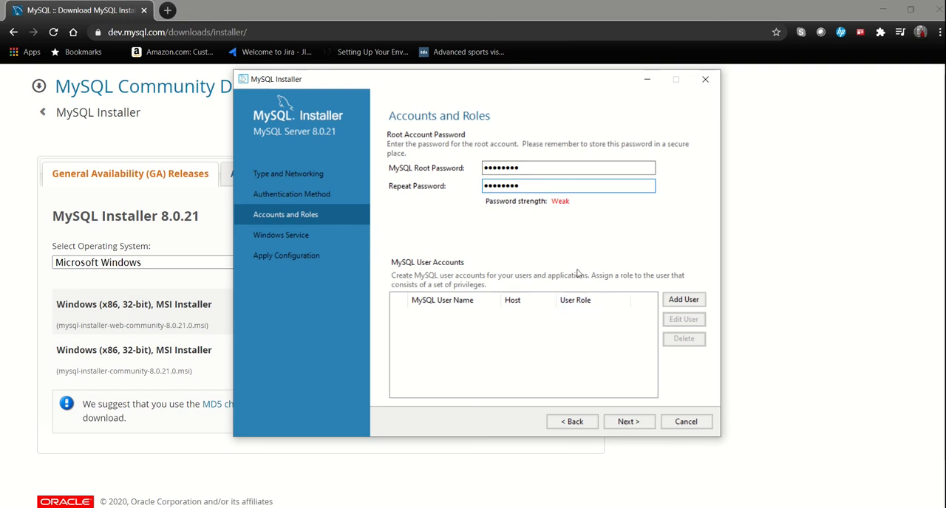
Step: Start a new MySQL user account named insane_coder with host <All Hosts (%)> and the DB Admin role
click(678, 301)
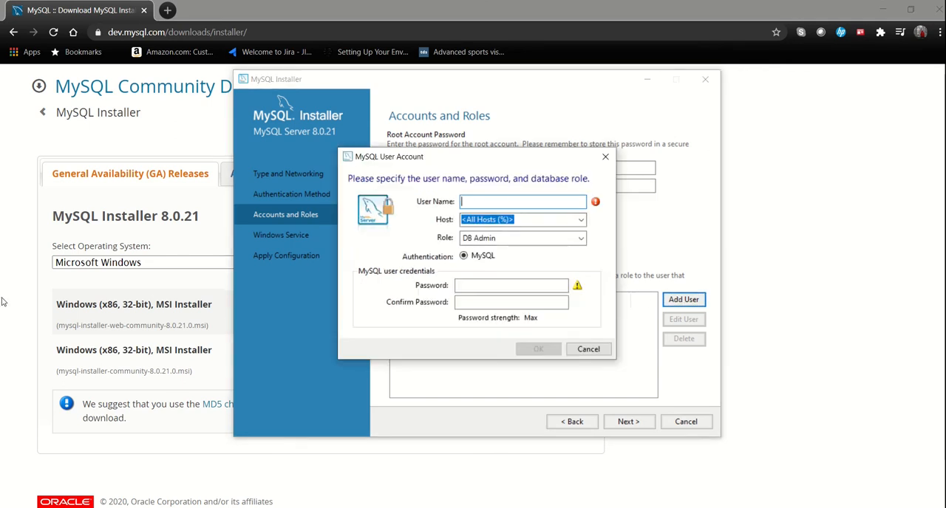
text(insn)
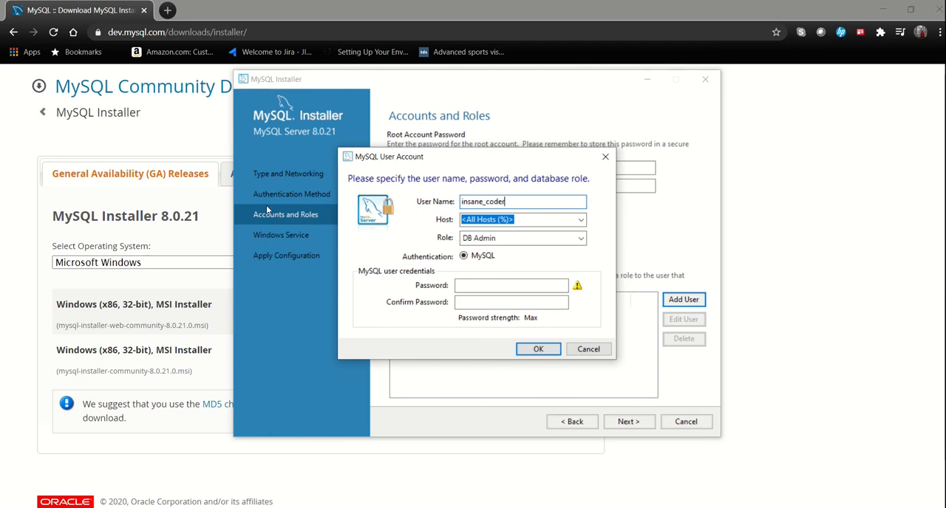
click(582, 221)
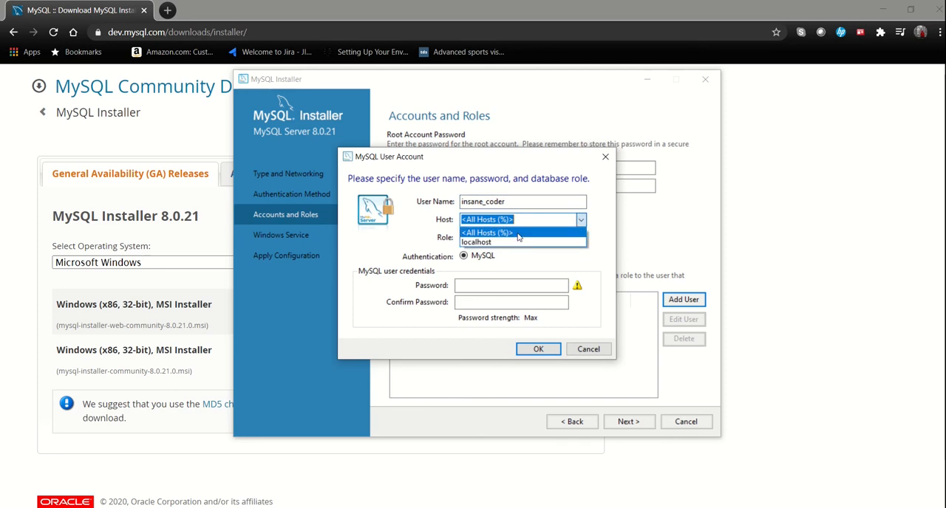
click(547, 233)
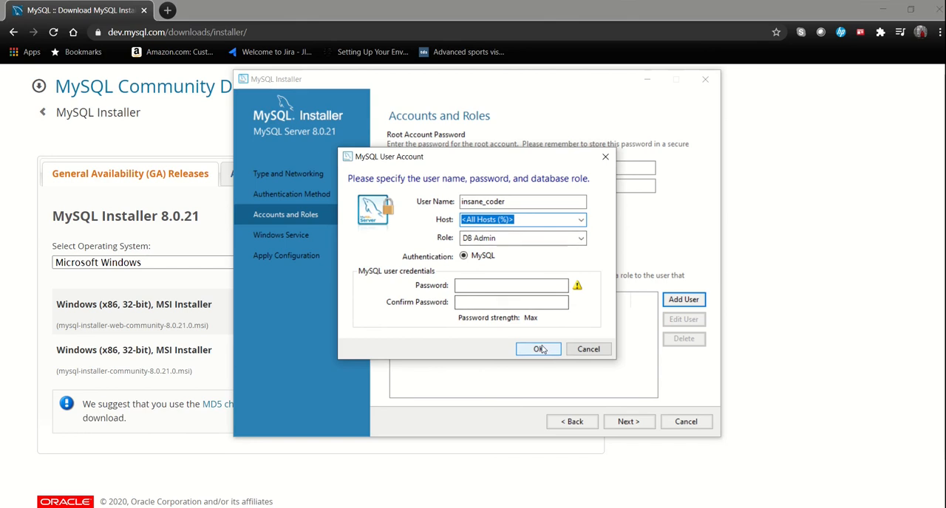
Step: Enter and confirm the password for the new MySQL user account and save the account
click(478, 287)
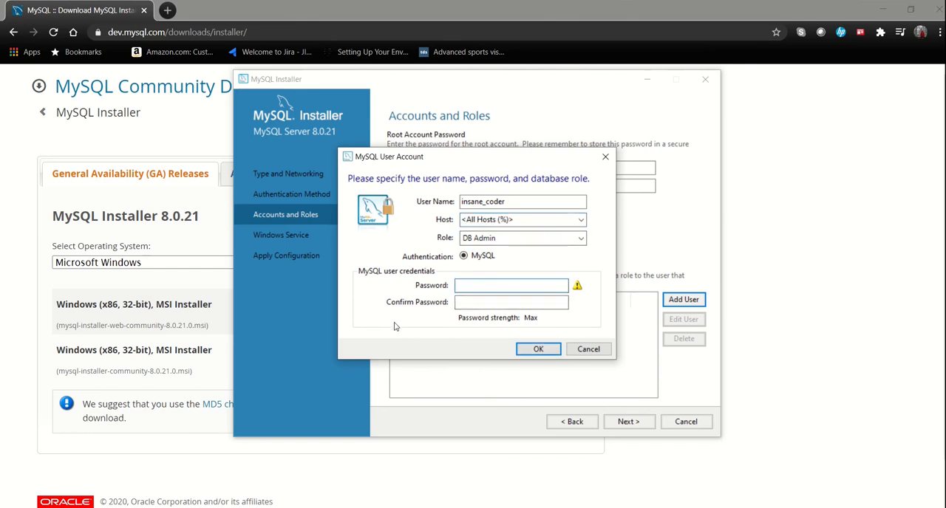
text(••••••••)
key(Tab)
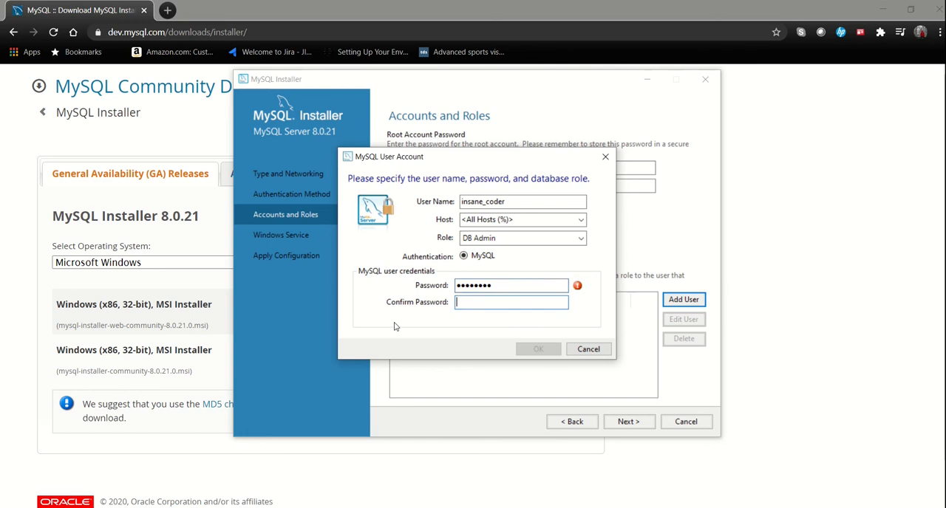
text(•••)
click(538, 349)
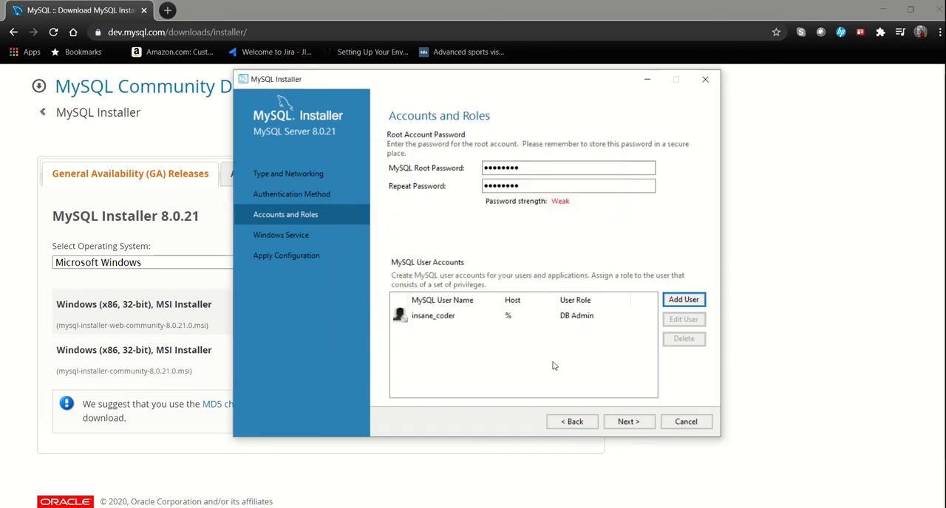
Step: Accept the default Windows Service settings with service name MySQL80, then apply and finish the MySQL Server configuration
click(629, 422)
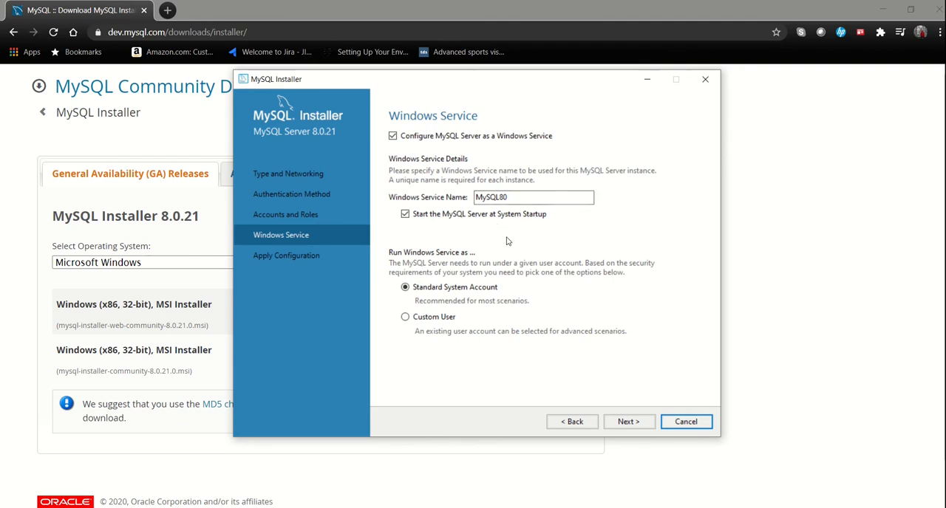
click(626, 422)
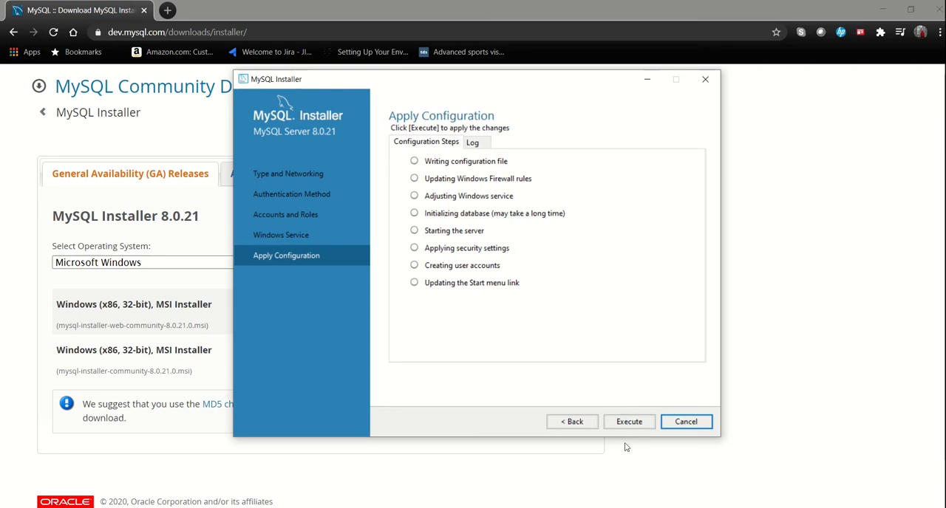
click(626, 428)
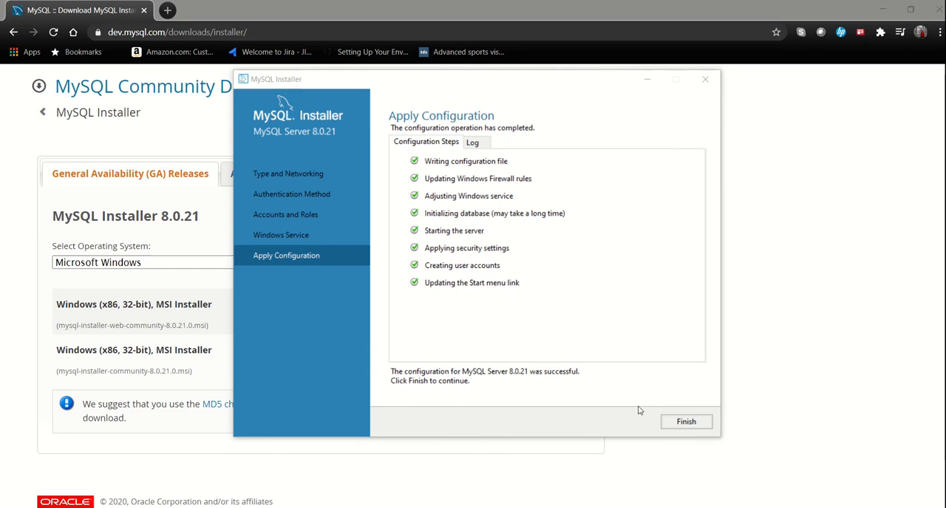
click(692, 426)
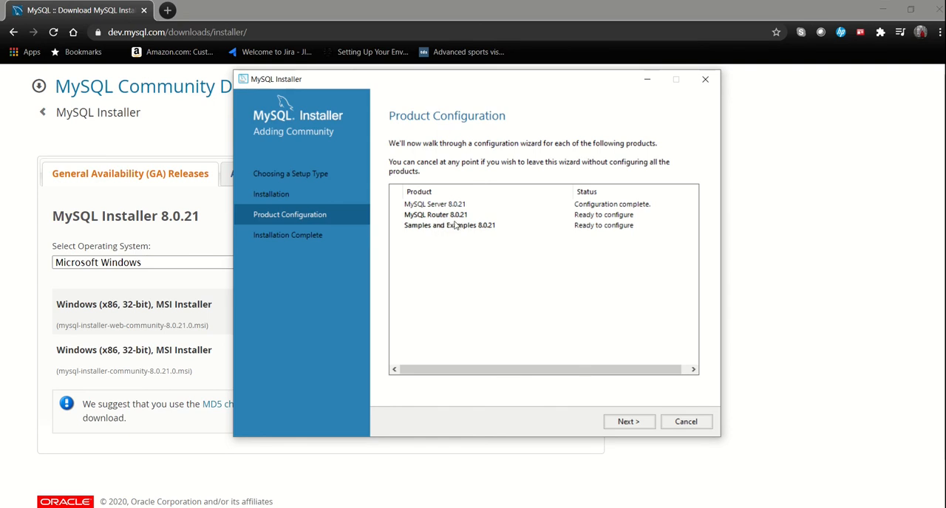
Step: Finish the MySQL Router configuration without bootstrapping it for InnoDB cluster and proceed to the Samples and Examples configuration
click(629, 423)
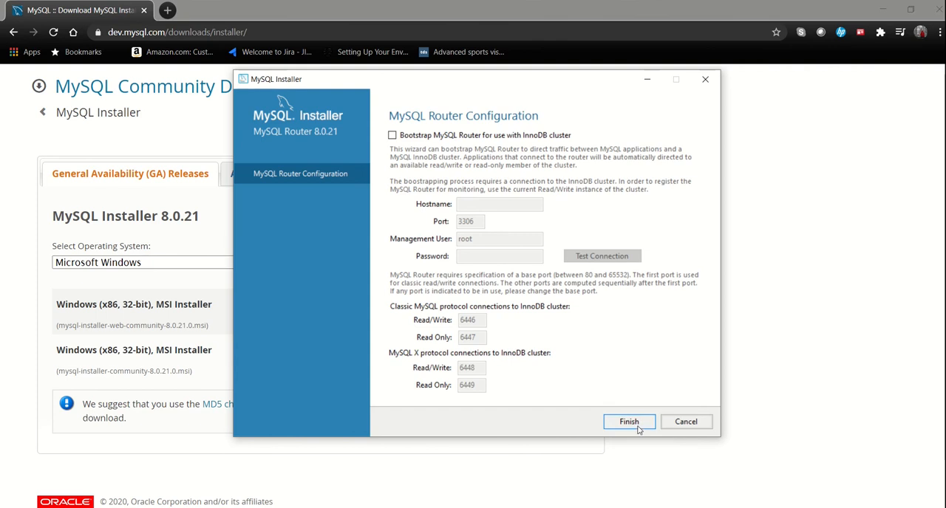
click(636, 424)
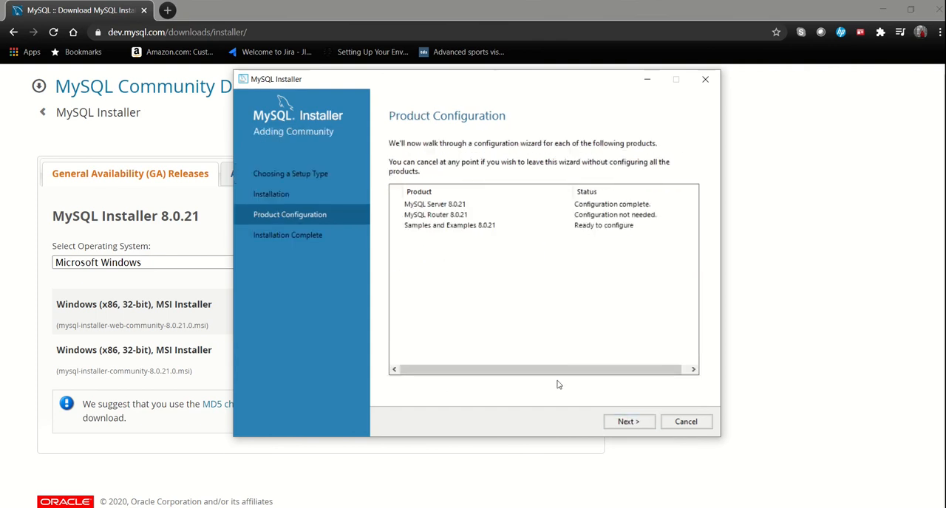
click(640, 422)
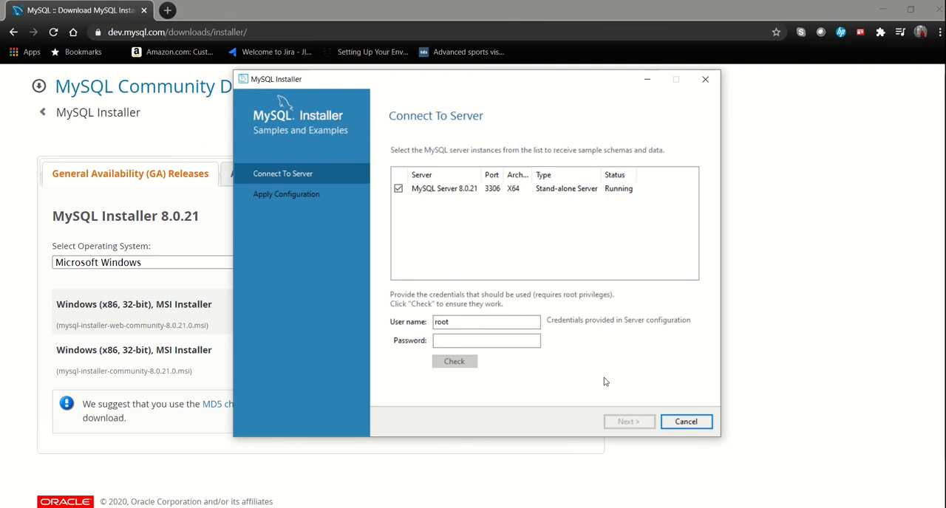
Step: Enter the root account password for MySQL Server 8.0.21 and check the connection credentials
click(456, 339)
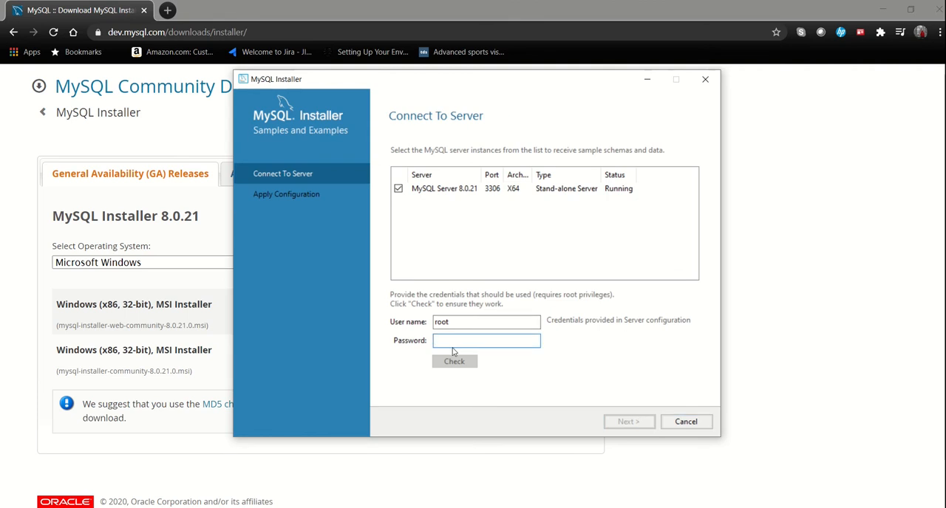
text(root)
click(459, 366)
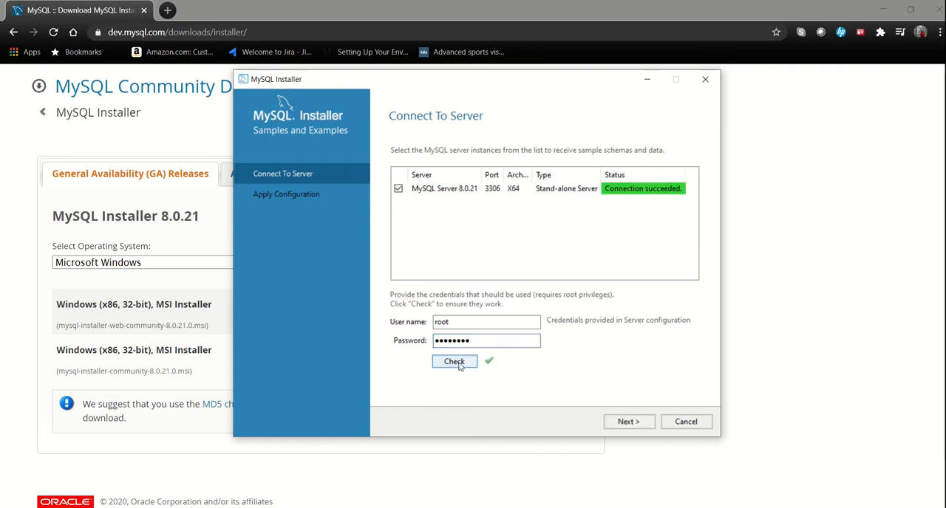
Step: Apply the Samples and Examples configuration to the selected server and finish it
click(630, 422)
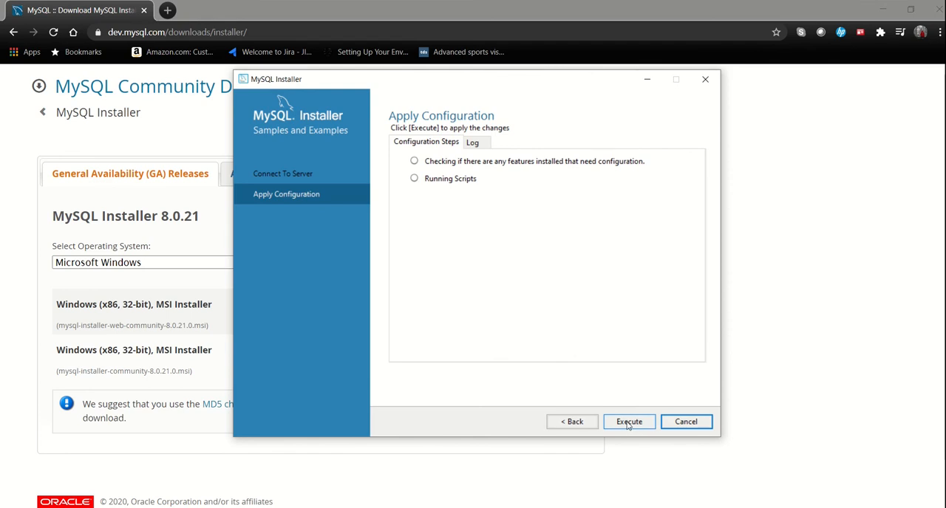
click(628, 424)
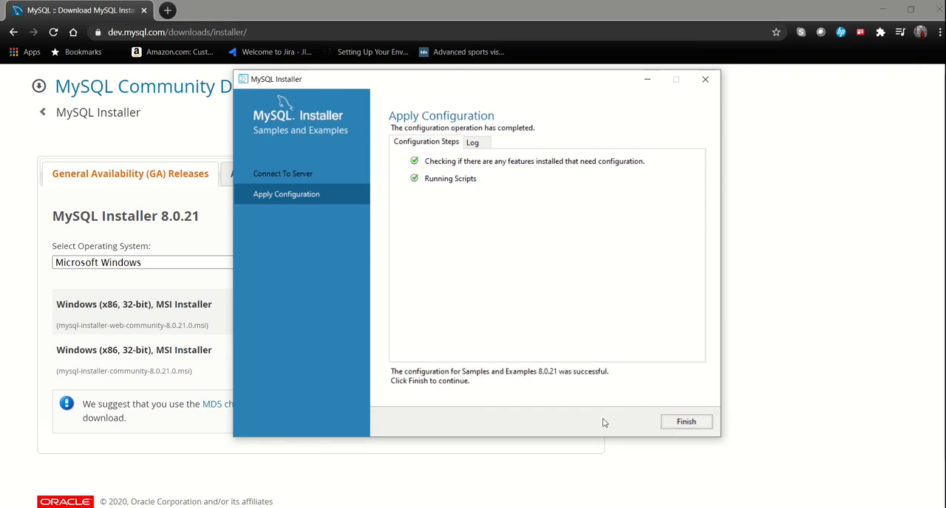
click(686, 424)
Step: Complete the installation with MySQL Workbench set to start after setup and MySQL Shell set not to start
click(633, 425)
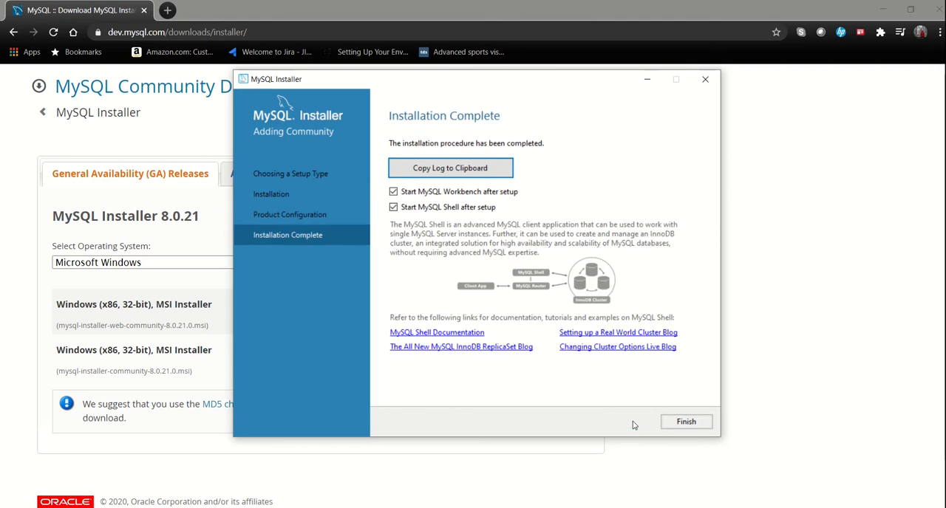
click(394, 210)
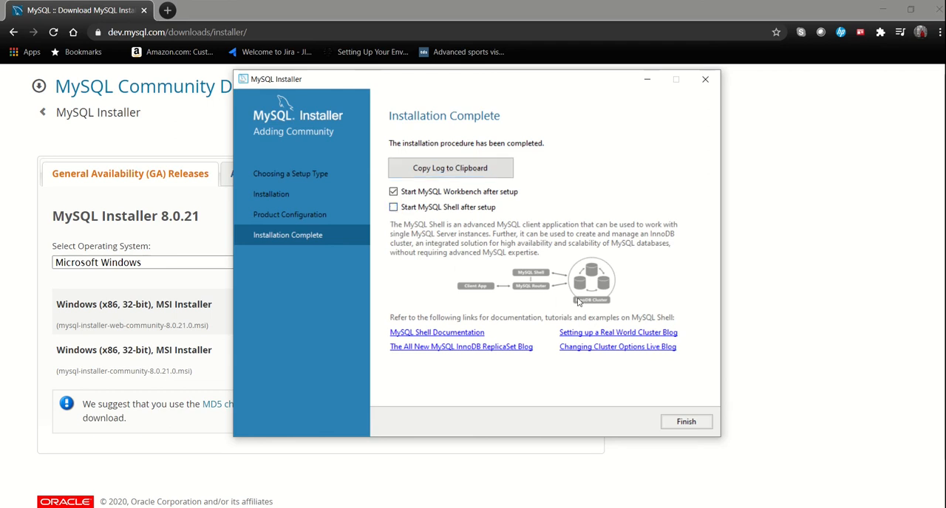
click(687, 423)
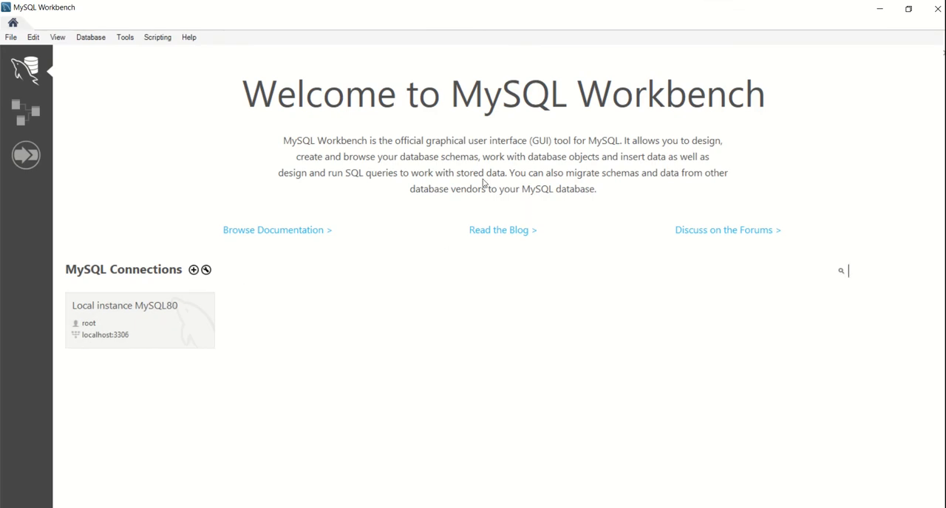
Step: Connect to the Local instance MySQL80 in MySQL Workbench by entering the root account password
click(116, 323)
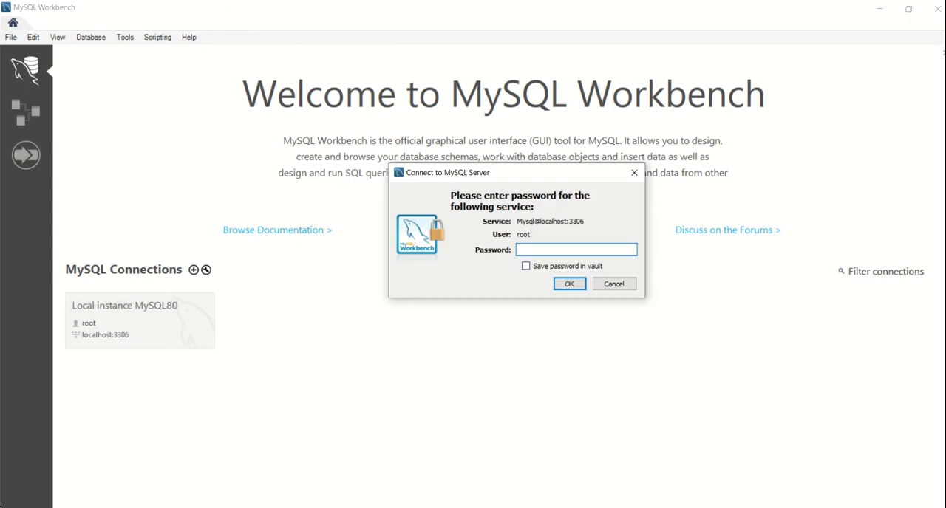
text(root123)
key(Return)
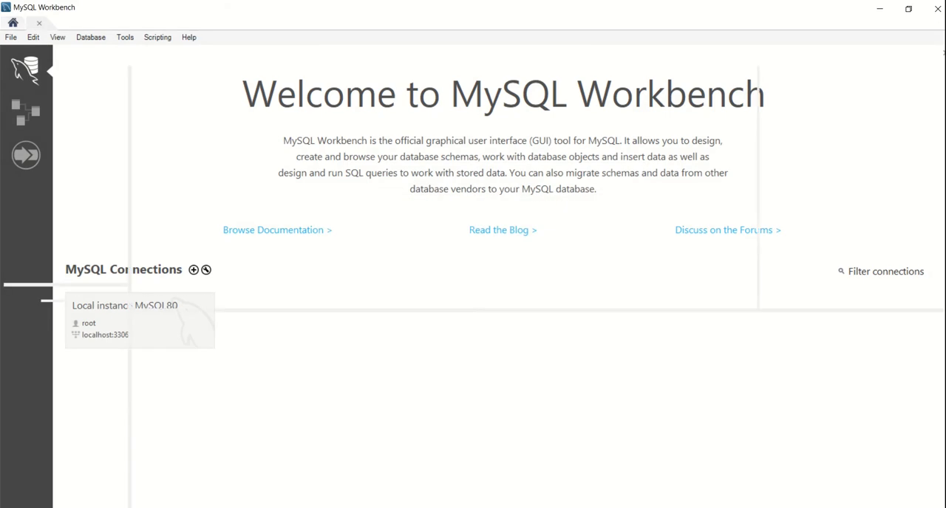